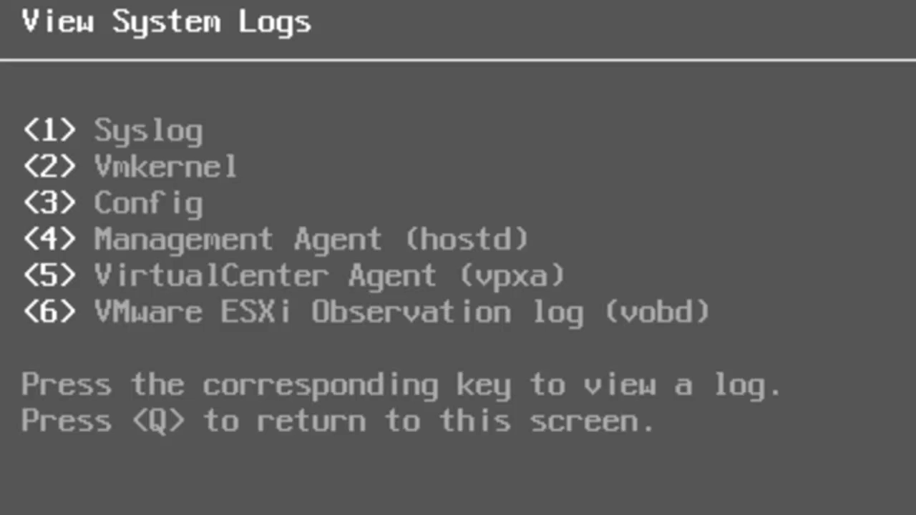
View the support information and reset-configuration warning, then exit System Customization
{"action": "key", "text": "Down"}
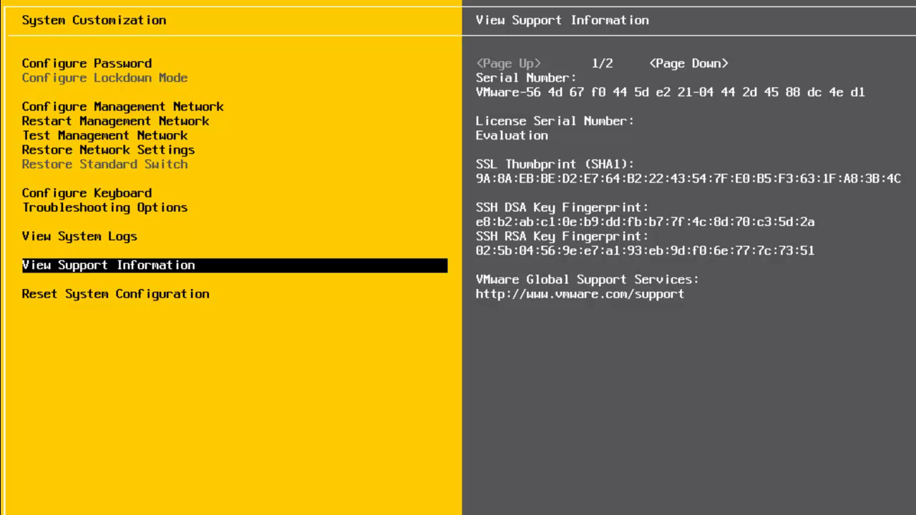
{"action": "key", "text": "Down"}
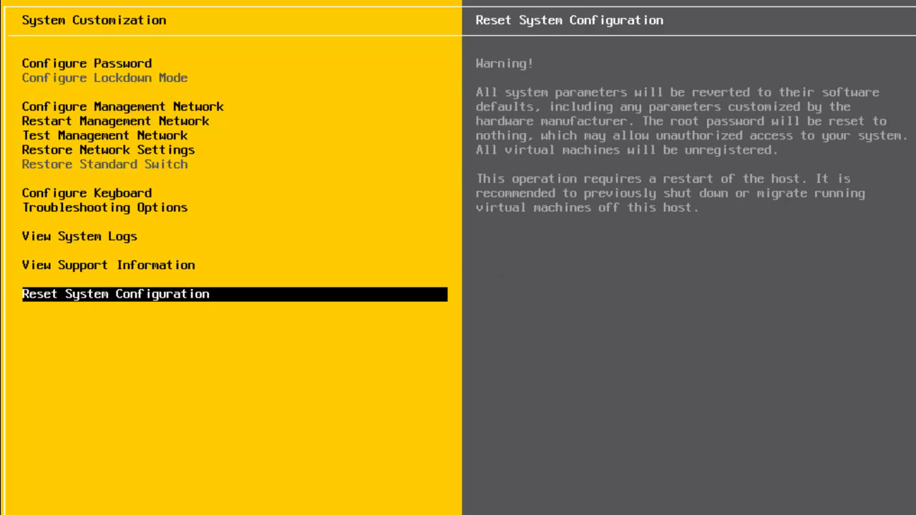
{"action": "key", "text": "Escape"}
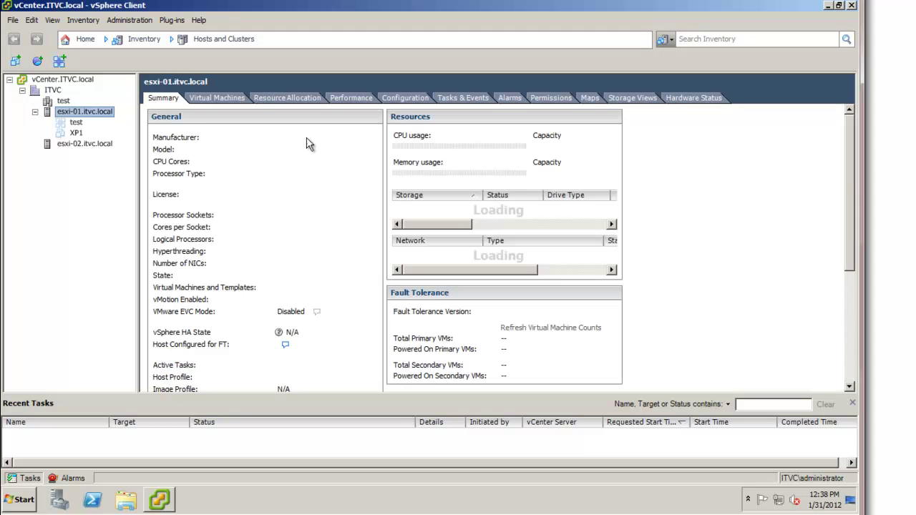
Open the vSwitch0 Properties dialog from esxi-01.itvc.local's Configuration > Networking view
{"action": "left_click", "coordinate": [69, 144]}
{"action": "left_click", "coordinate": [81, 112]}
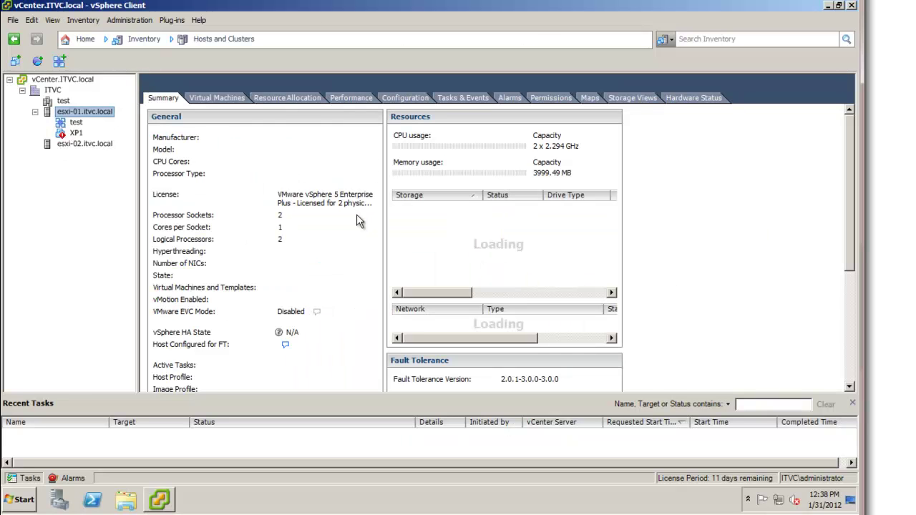
{"action": "left_click", "coordinate": [411, 100]}
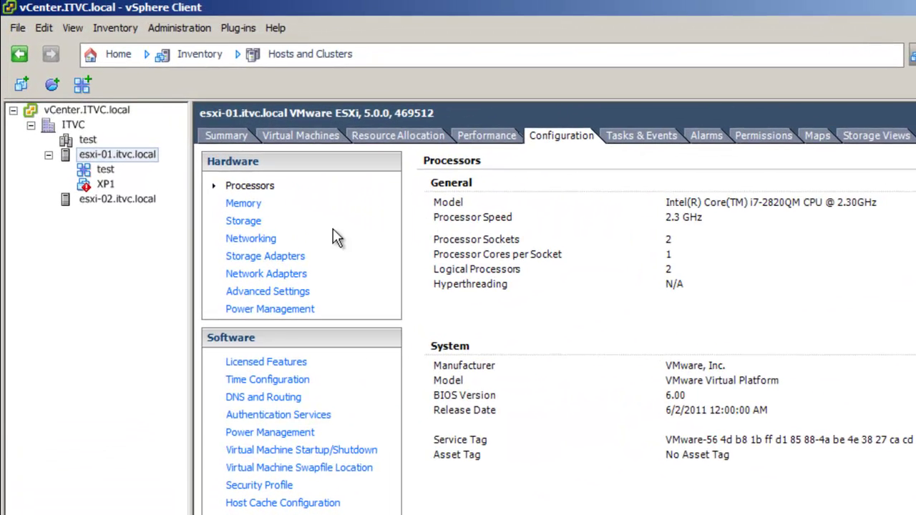
{"action": "left_click", "coordinate": [259, 239]}
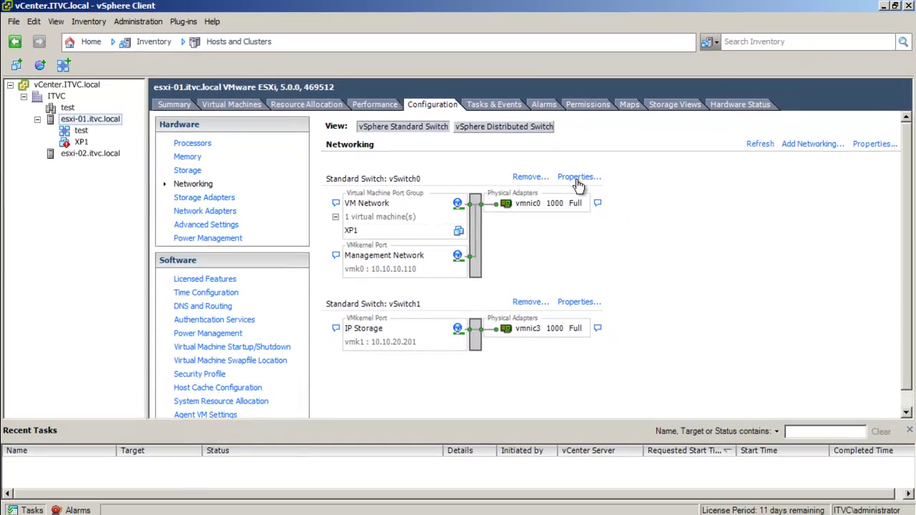
{"action": "left_click", "coordinate": [748, 230]}
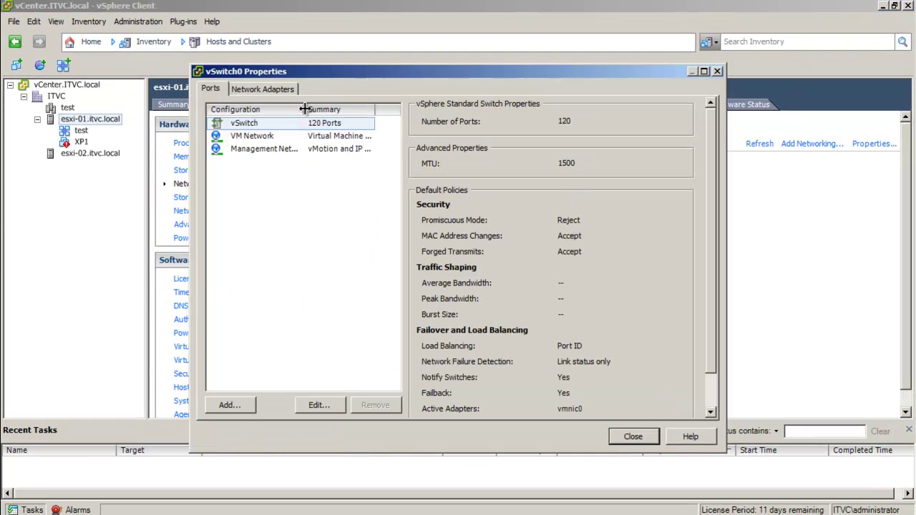
Inspect vSwitch0's vmnic0 adapter and its security, traffic shaping and NIC teaming policies, unchanged
{"action": "left_click", "coordinate": [284, 125]}
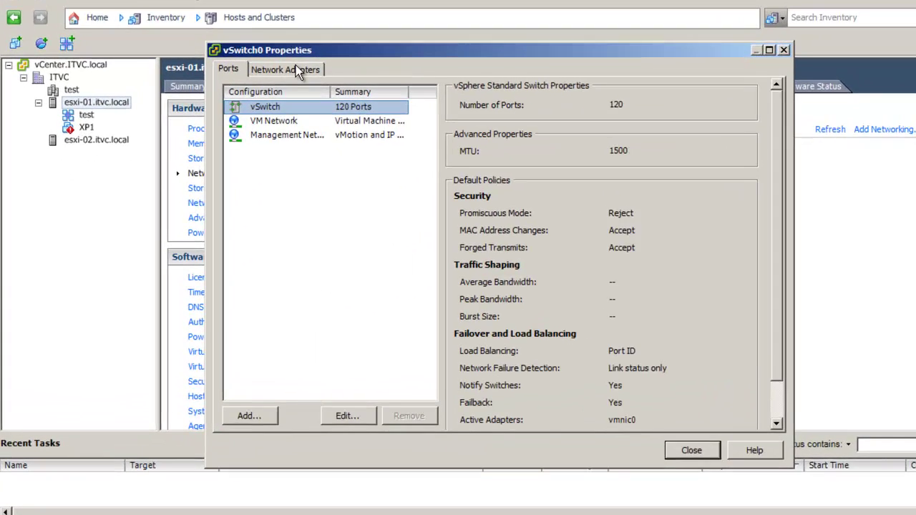
{"action": "left_click", "coordinate": [262, 89]}
{"action": "left_click", "coordinate": [242, 93]}
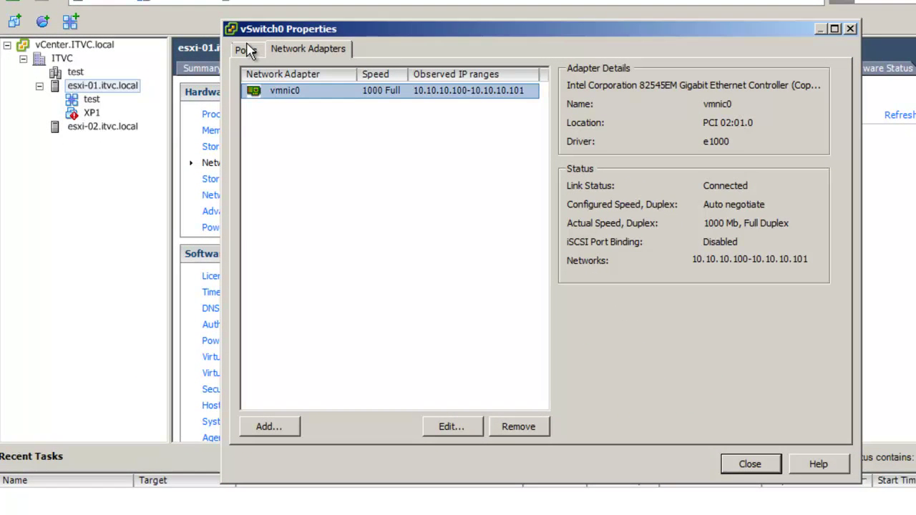
{"action": "left_click", "coordinate": [246, 48]}
{"action": "left_click", "coordinate": [299, 90]}
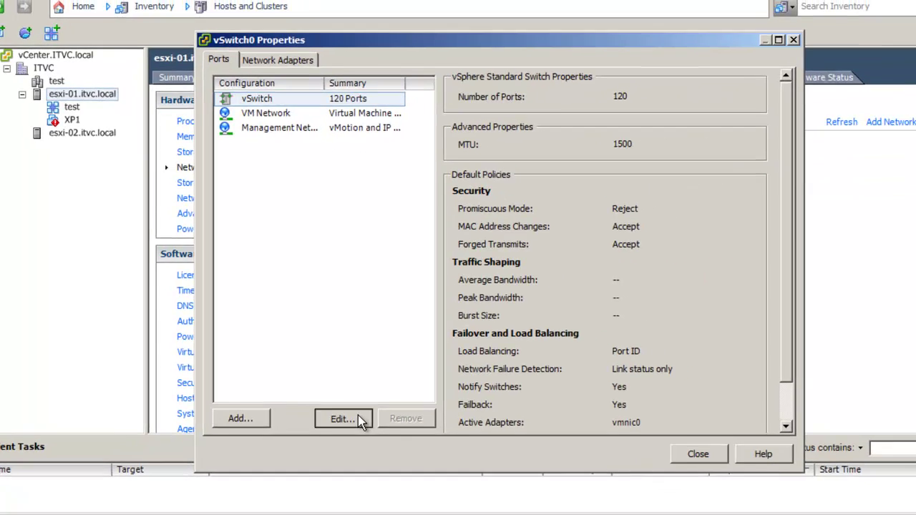
{"action": "left_click", "coordinate": [375, 427]}
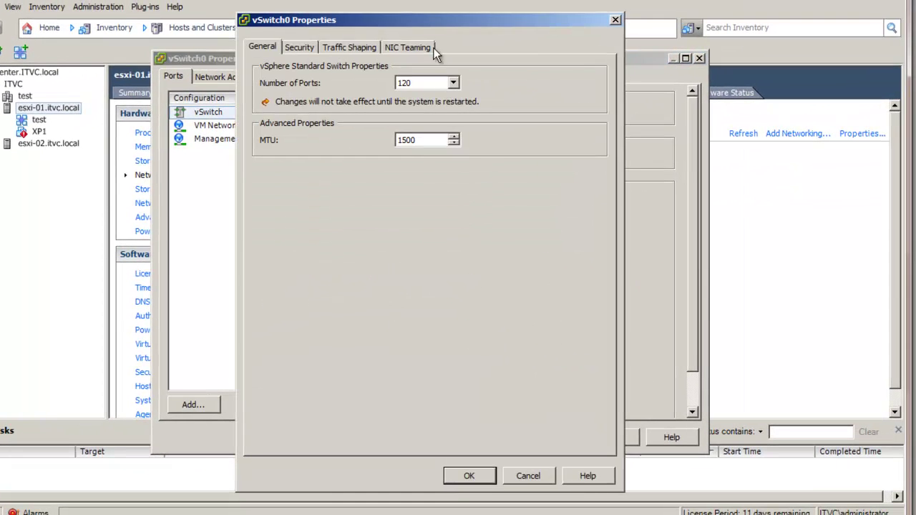
{"action": "left_click", "coordinate": [306, 47]}
{"action": "left_click", "coordinate": [344, 45]}
{"action": "left_click", "coordinate": [404, 47]}
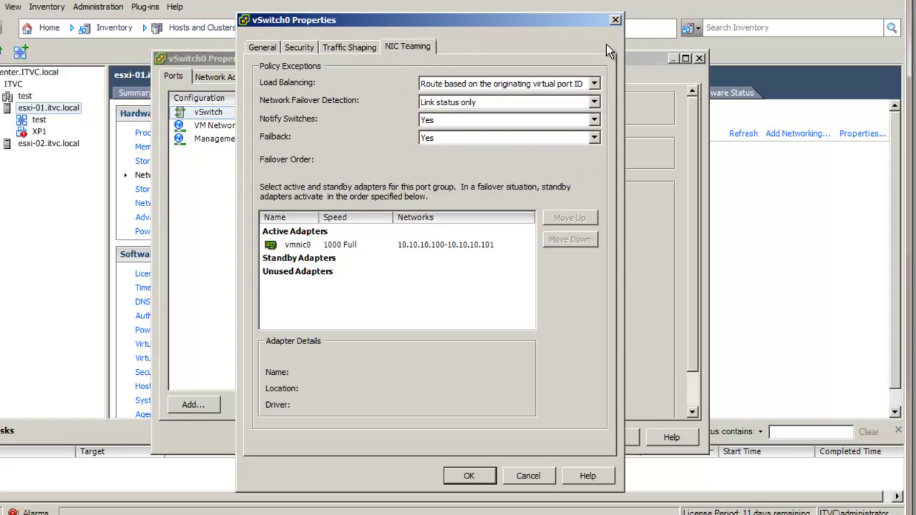
{"action": "left_click", "coordinate": [615, 19]}
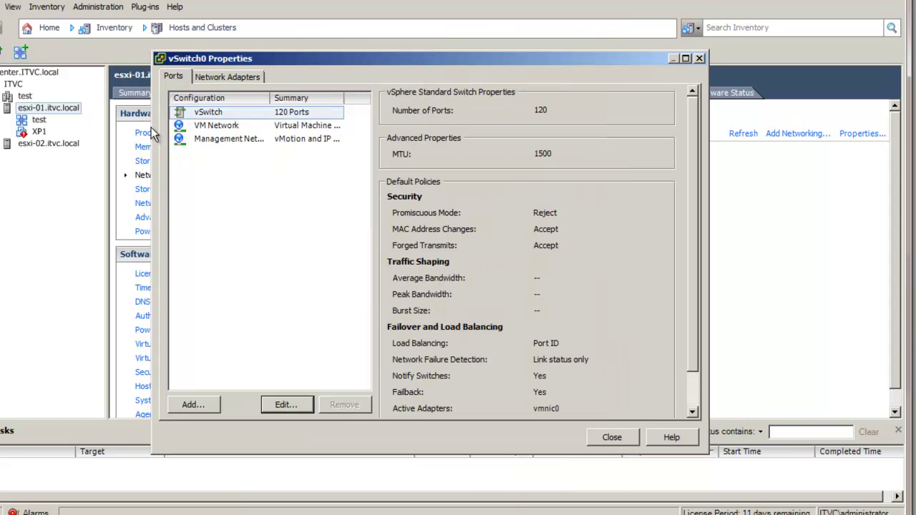
Review the VM Network port group's security, traffic shaping and NIC teaming policies without changes
{"action": "left_click", "coordinate": [213, 126]}
{"action": "left_click", "coordinate": [286, 404]}
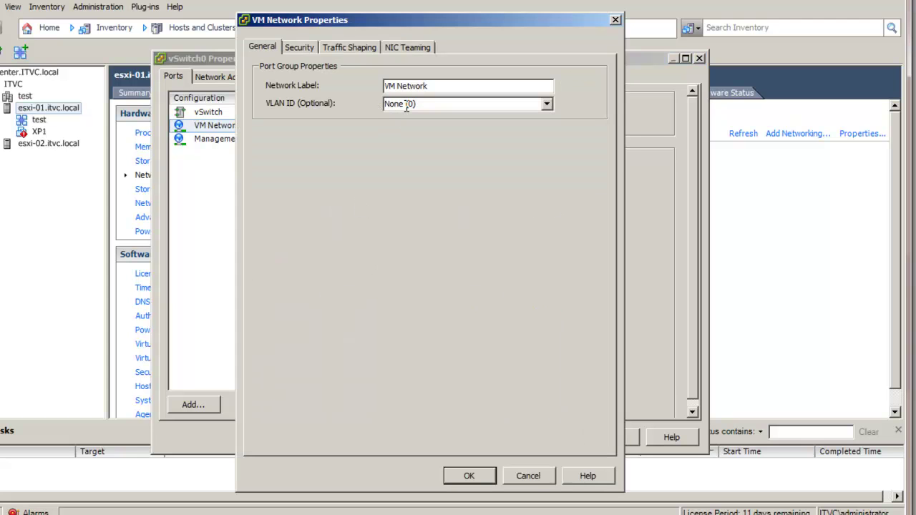
{"action": "left_click", "coordinate": [308, 47]}
{"action": "left_click", "coordinate": [348, 46]}
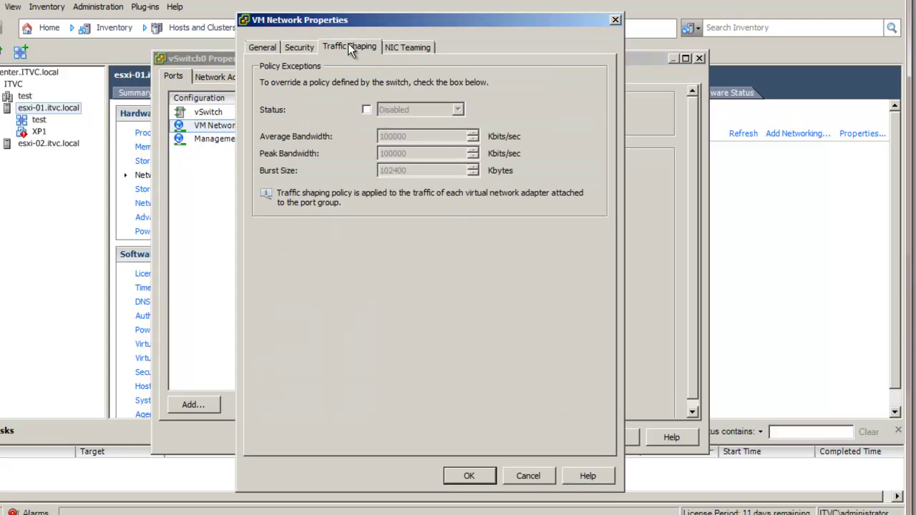
{"action": "left_click", "coordinate": [400, 49]}
{"action": "left_click", "coordinate": [615, 20]}
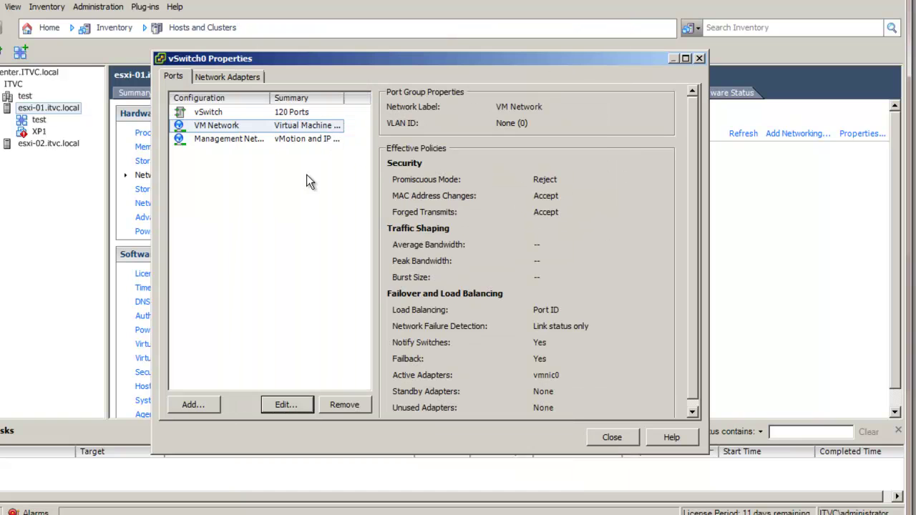
Check the Management Network settings, cancel them, and begin adding a new connection to vSwitch0
{"action": "left_click", "coordinate": [234, 143]}
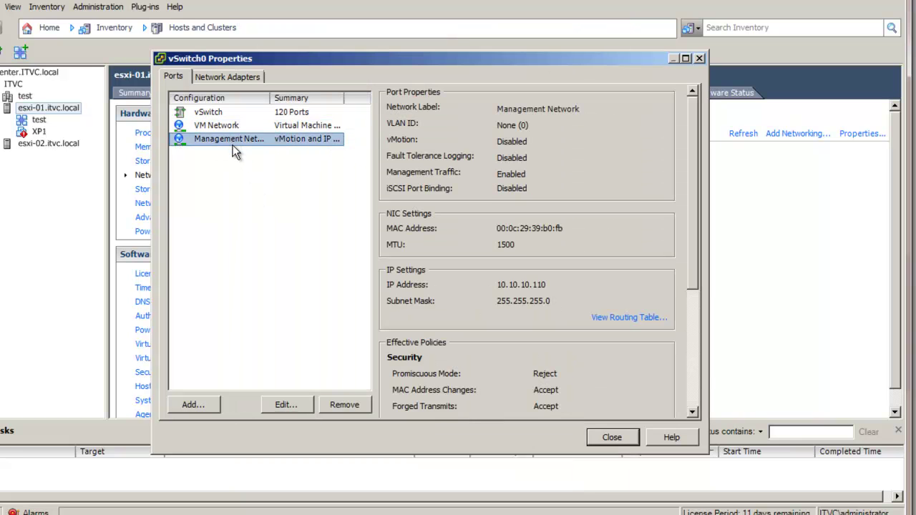
{"action": "left_click", "coordinate": [290, 407]}
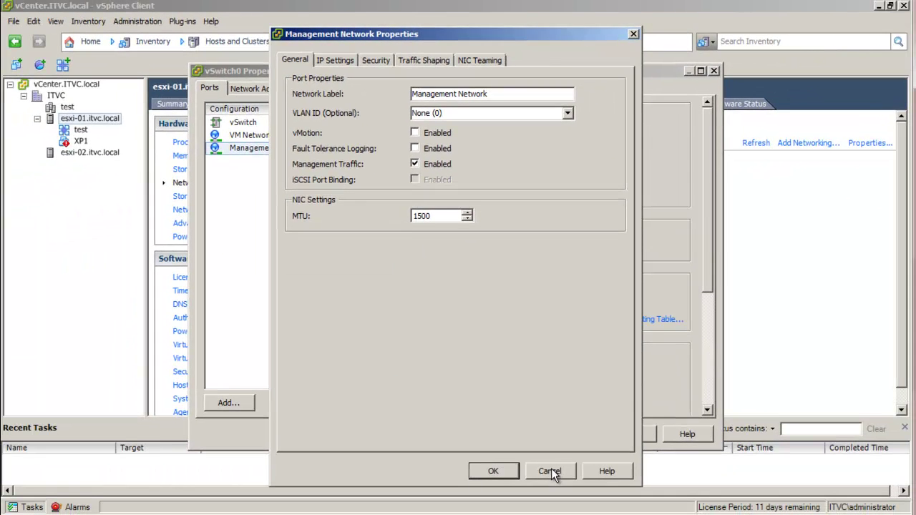
{"action": "left_click", "coordinate": [550, 468]}
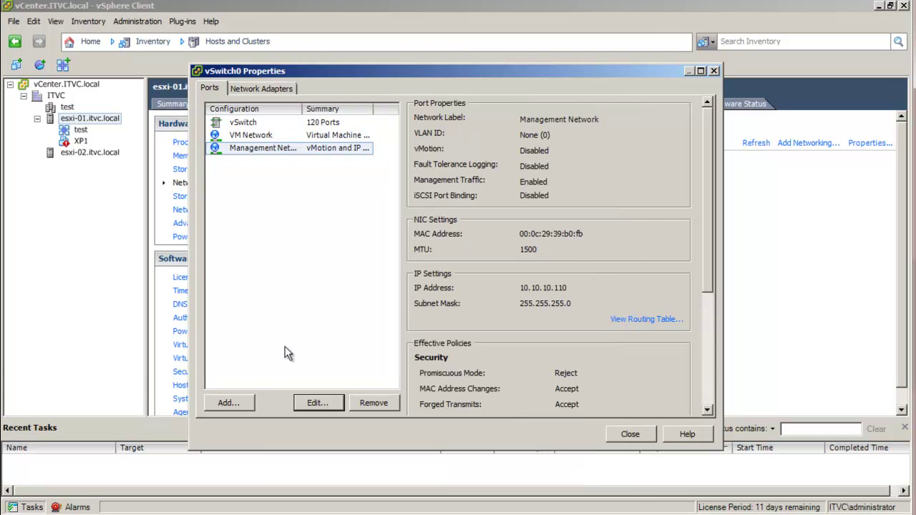
{"action": "left_click", "coordinate": [231, 401]}
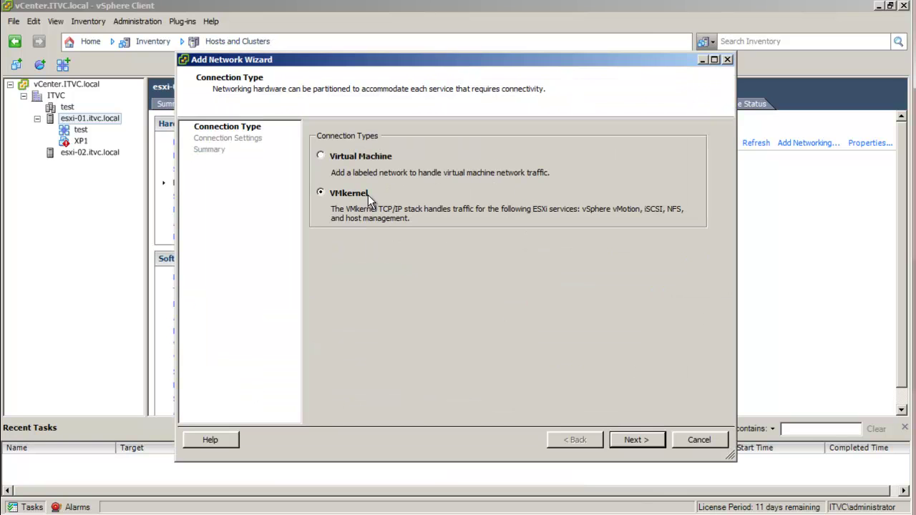
Configure a VMkernel port for vMotion instead of management, then abandon the wizard and close vSwitch0 Properties
{"action": "left_click", "coordinate": [636, 440]}
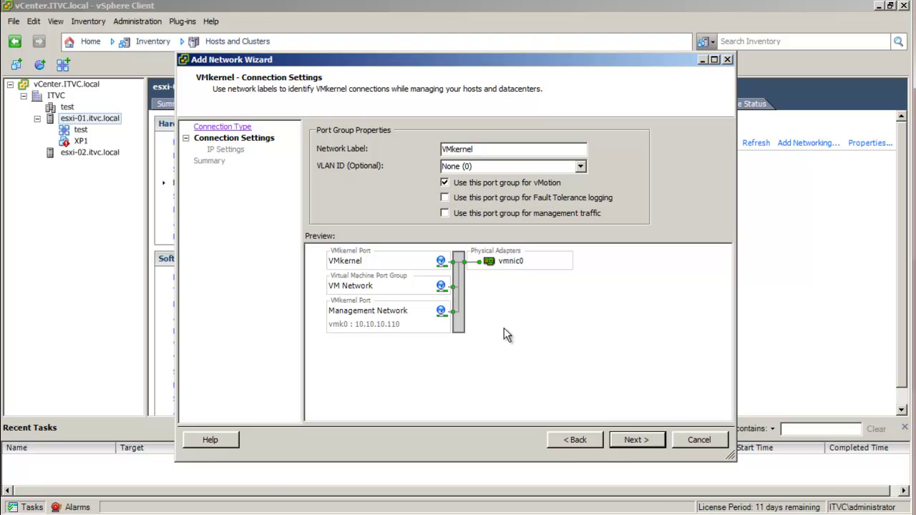
{"action": "left_click", "coordinate": [636, 441]}
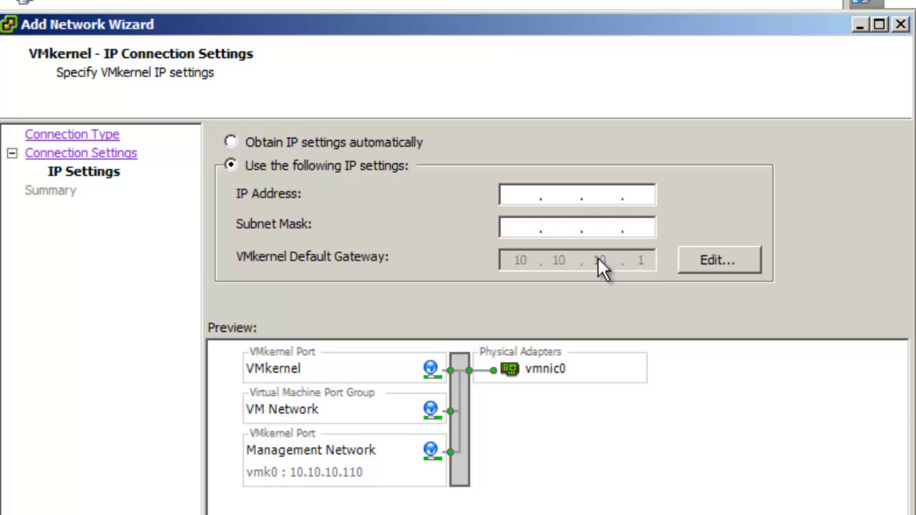
{"action": "key", "text": "alt+b"}
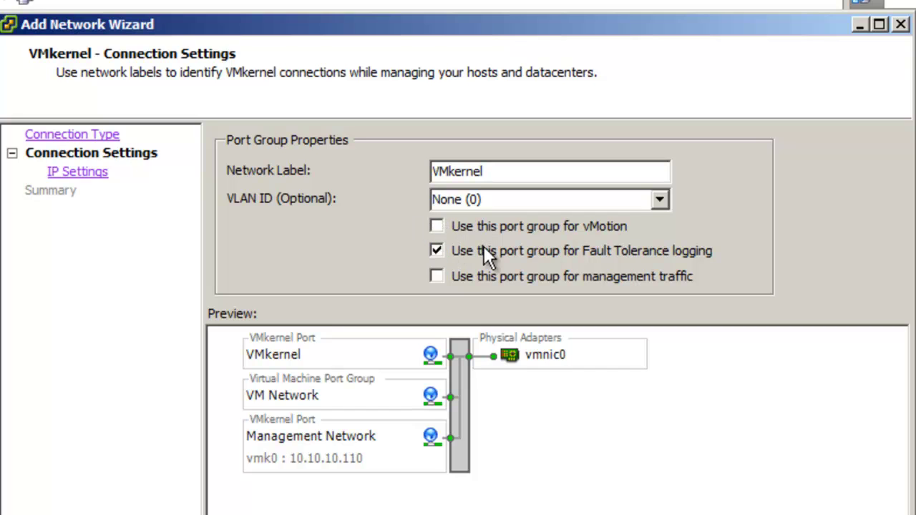
{"action": "left_click", "coordinate": [437, 275]}
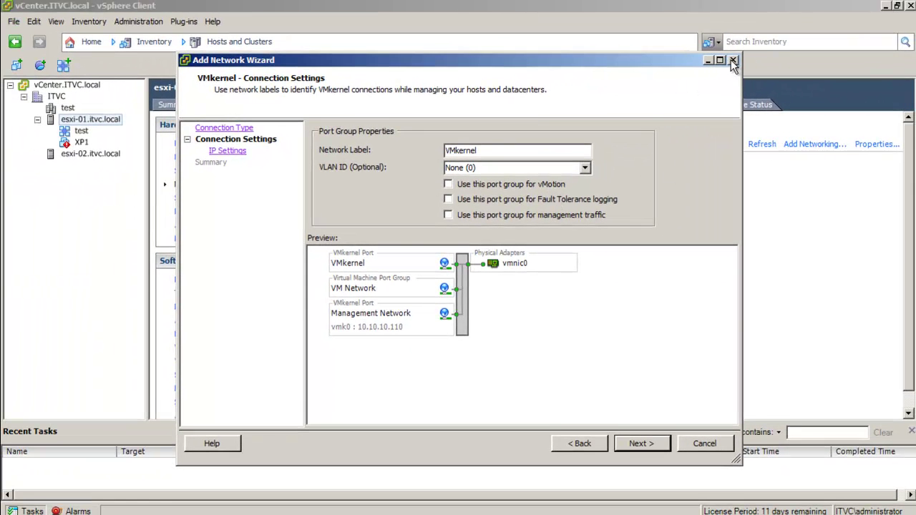
{"action": "left_click", "coordinate": [489, 184]}
{"action": "left_click", "coordinate": [648, 445]}
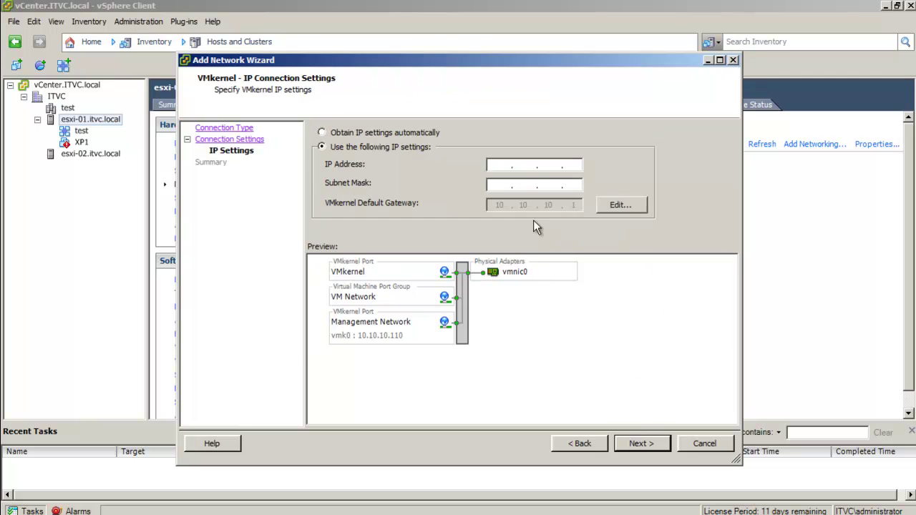
{"action": "left_click", "coordinate": [732, 60]}
{"action": "left_click", "coordinate": [719, 71]}
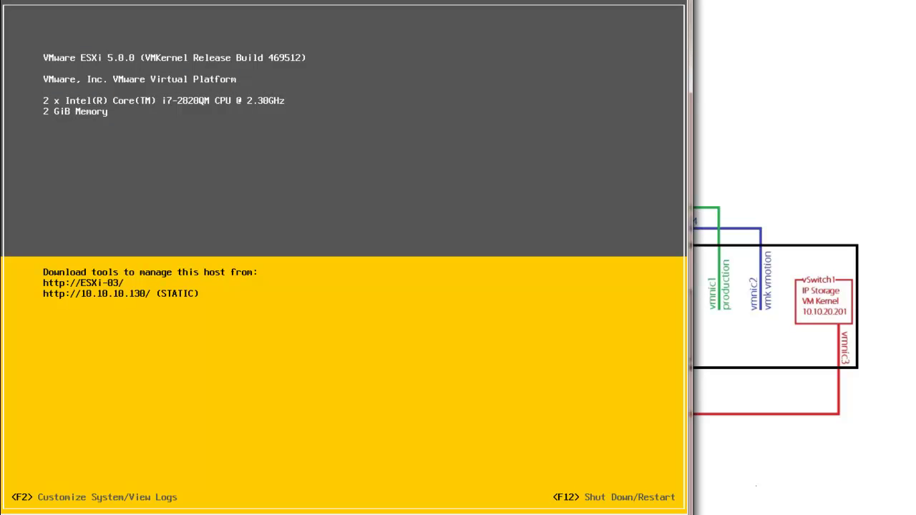
Log in to the ESXi-03 console with the root password and shut the host down
{"action": "key", "text": "F2"}
{"action": "type", "text": "*******"}
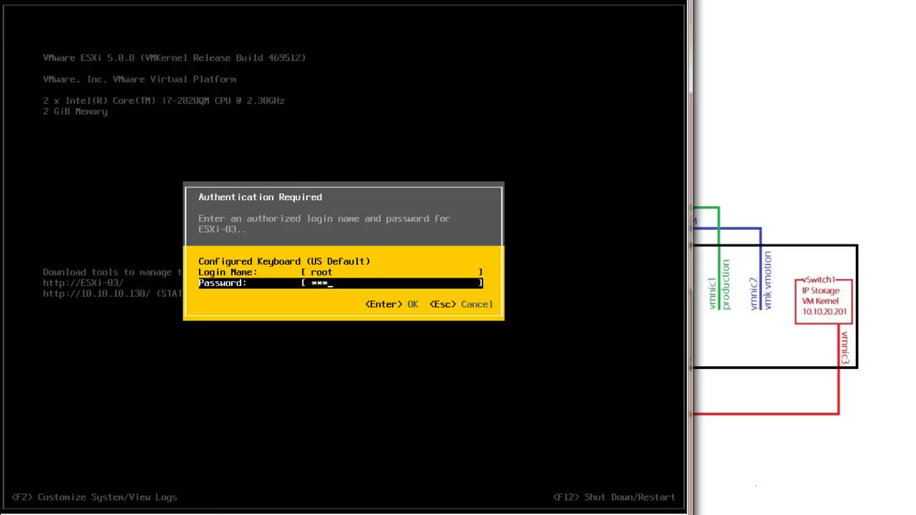
{"action": "type", "text": "*"}
{"action": "key", "text": "Return"}
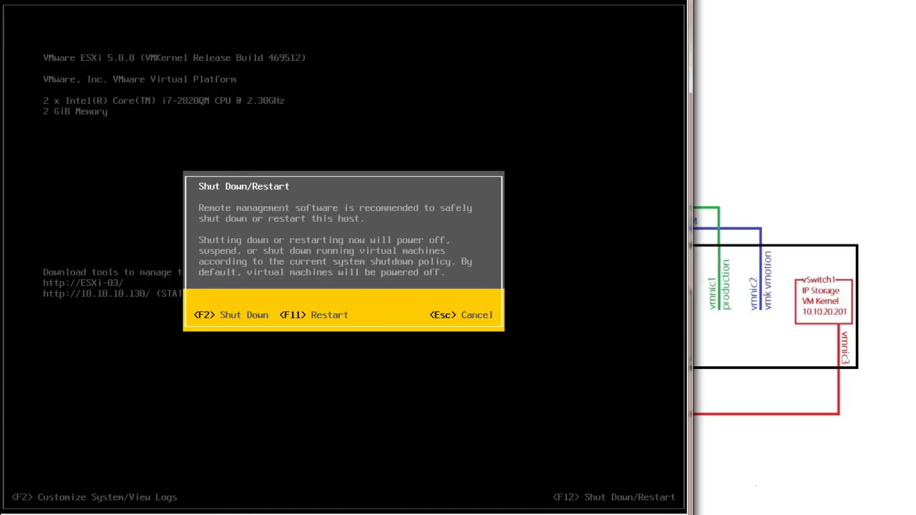
{"action": "key", "text": "F2"}
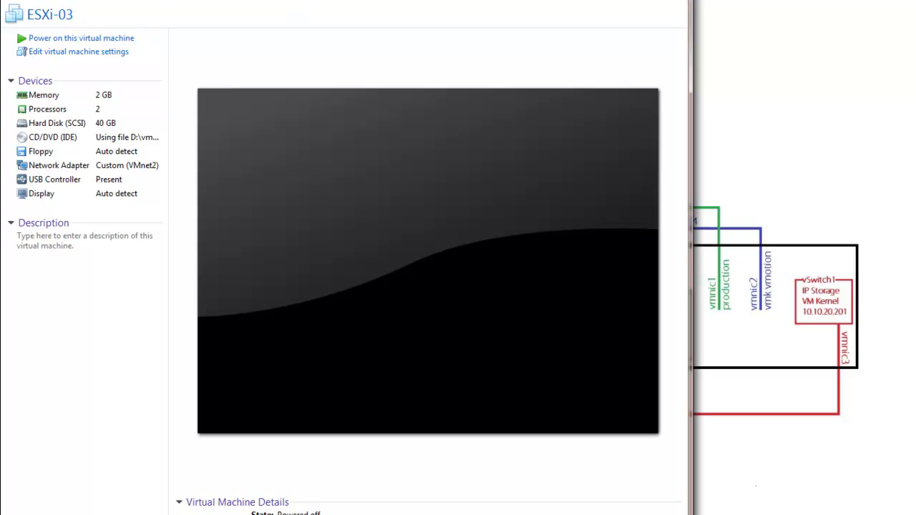
In ESXi-03's settings, add a network adapter connected to custom network VMnet3
{"action": "left_click", "coordinate": [36, 0]}
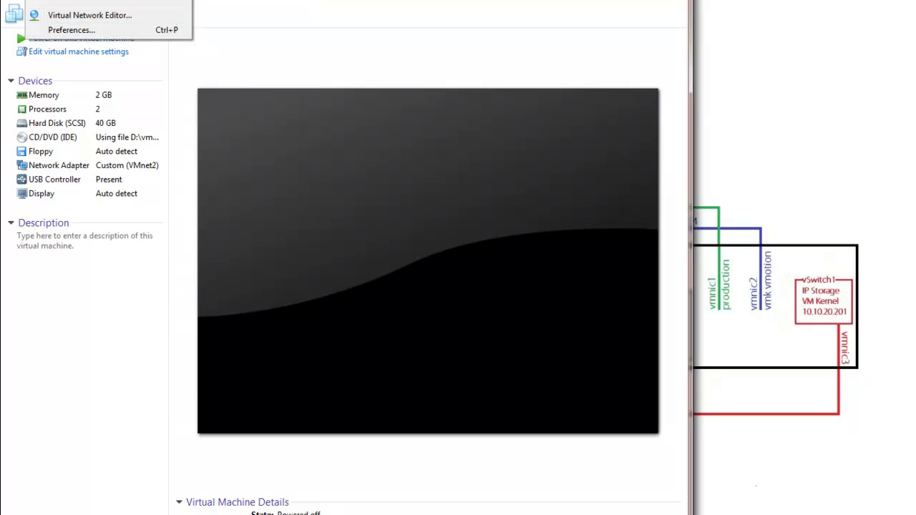
{"action": "key", "text": "Escape"}
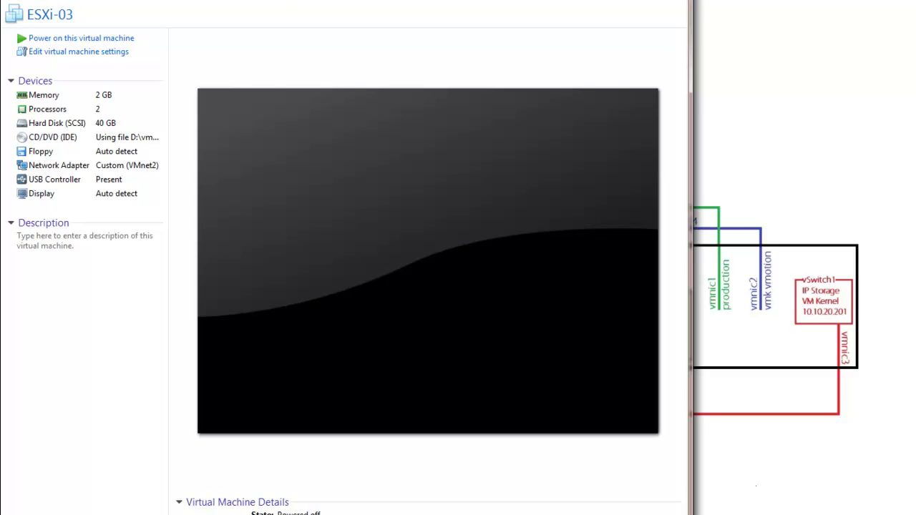
{"action": "left_click", "coordinate": [86, 0]}
{"action": "left_click", "coordinate": [122, 134]}
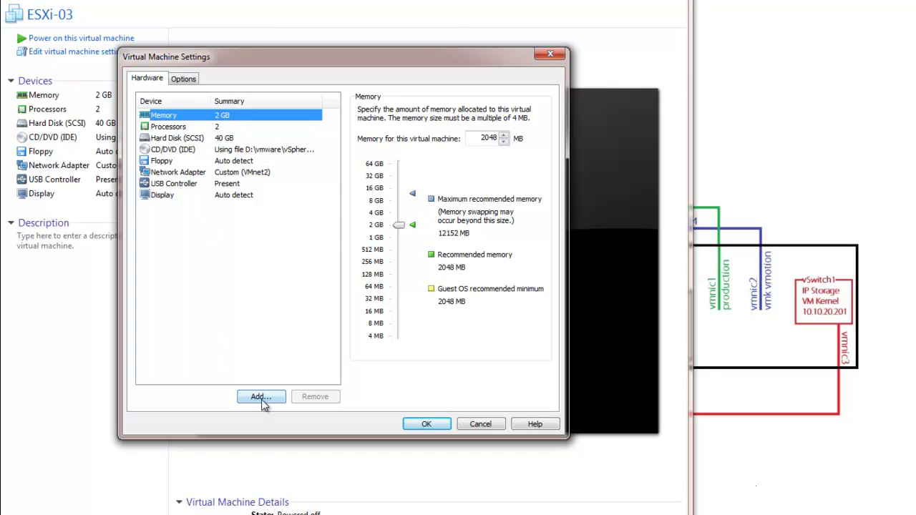
{"action": "left_click", "coordinate": [260, 398]}
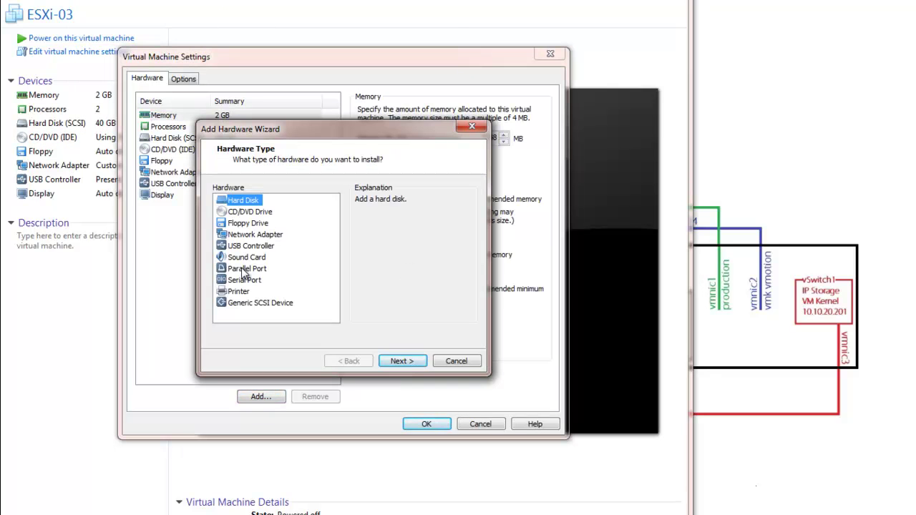
{"action": "left_click", "coordinate": [252, 235]}
{"action": "left_click", "coordinate": [401, 361]}
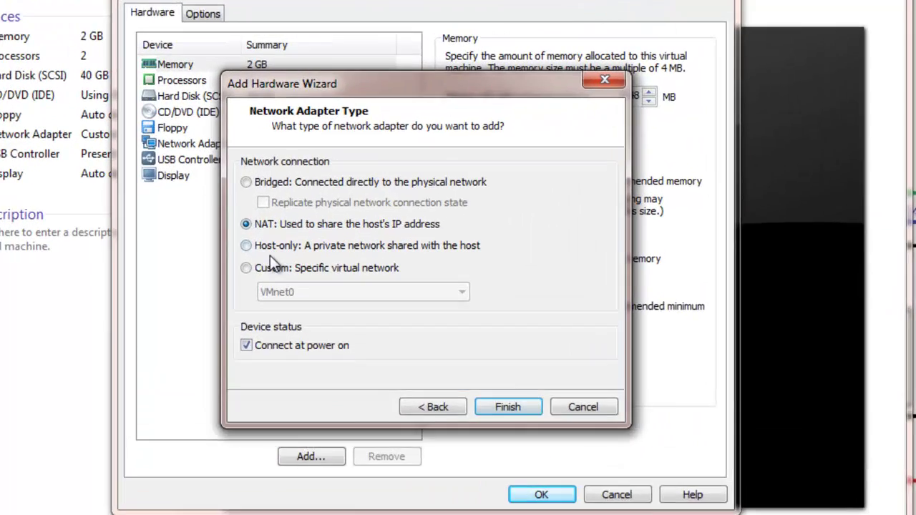
{"action": "left_click", "coordinate": [215, 262]}
{"action": "left_click", "coordinate": [340, 278]}
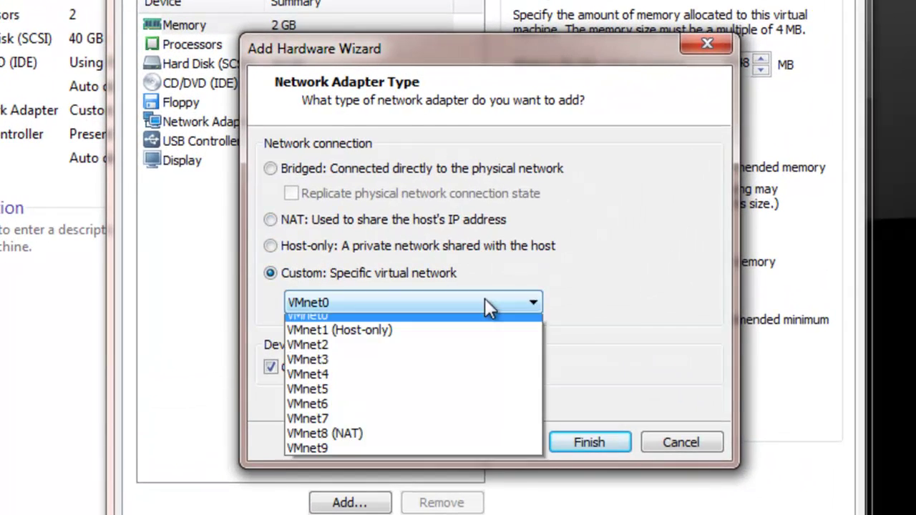
{"action": "left_click", "coordinate": [361, 363]}
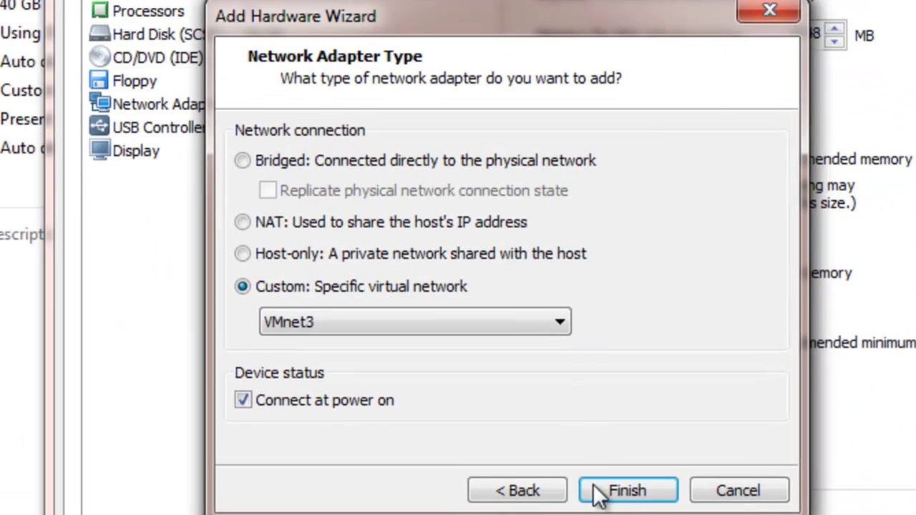
{"action": "left_click", "coordinate": [597, 491]}
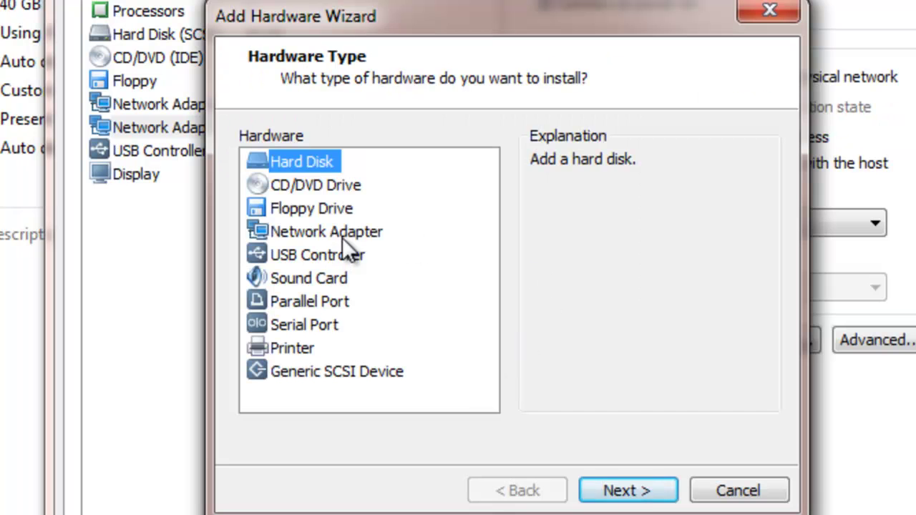
Add a second new network adapter connected to custom VMnet4
{"action": "left_click", "coordinate": [342, 237]}
{"action": "left_click", "coordinate": [637, 491]}
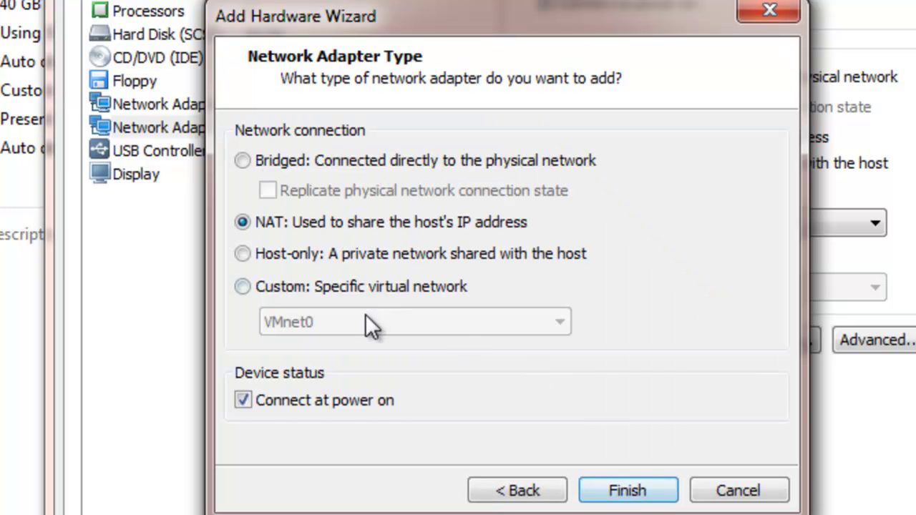
{"action": "left_click", "coordinate": [358, 287]}
{"action": "left_click", "coordinate": [569, 323]}
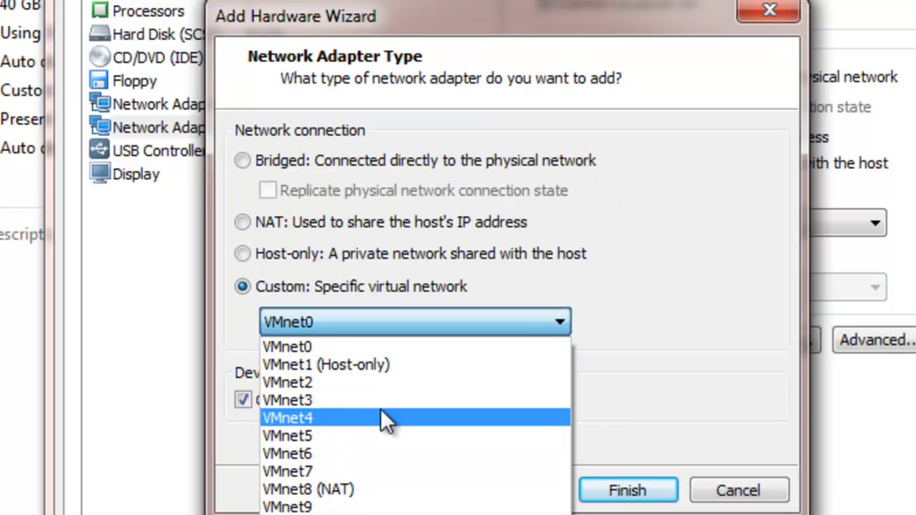
{"action": "left_click", "coordinate": [383, 418]}
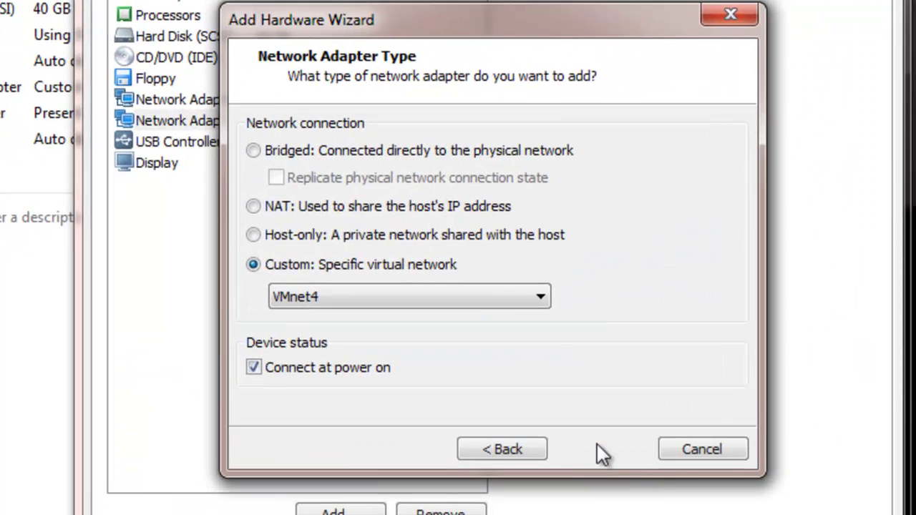
{"action": "left_click", "coordinate": [395, 361]}
Add a network adapter on custom VMnet5, save the settings, and power on ESXi-03
{"action": "left_click", "coordinate": [340, 511]}
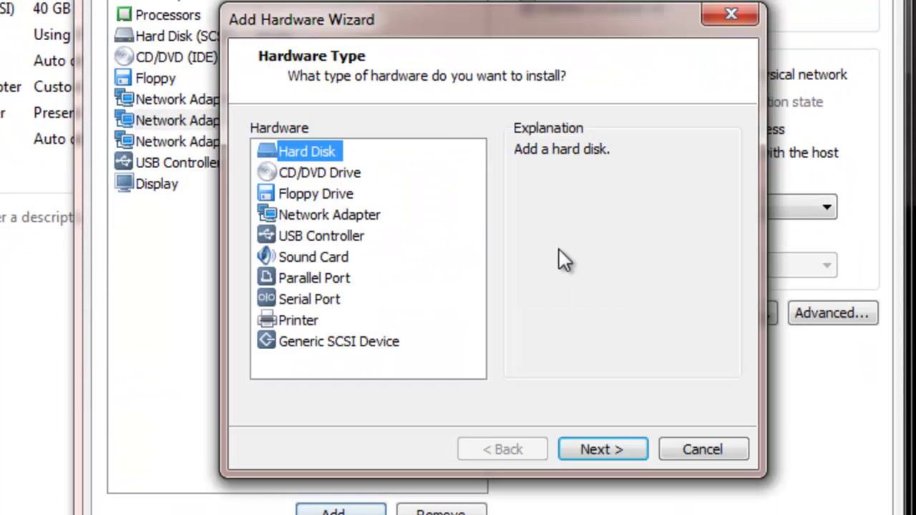
{"action": "left_click", "coordinate": [336, 214]}
{"action": "left_click", "coordinate": [607, 459]}
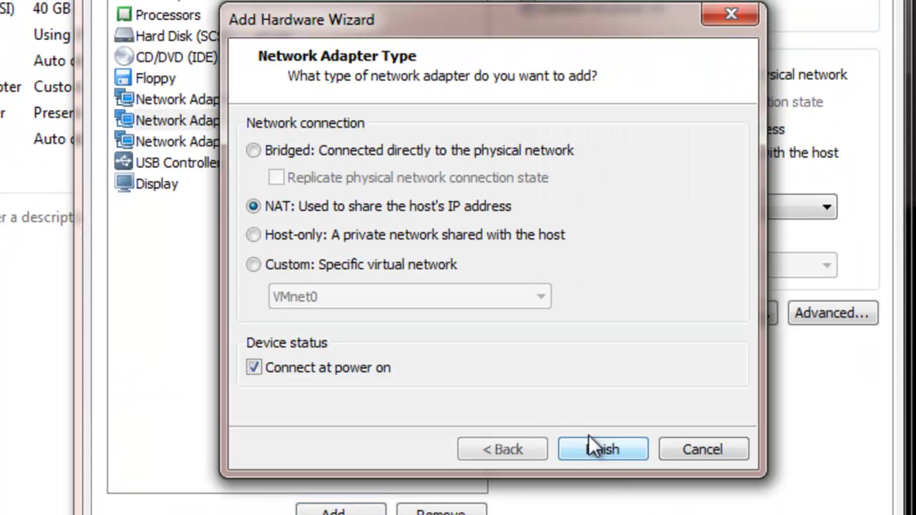
{"action": "left_click", "coordinate": [295, 264]}
{"action": "left_click", "coordinate": [401, 297]}
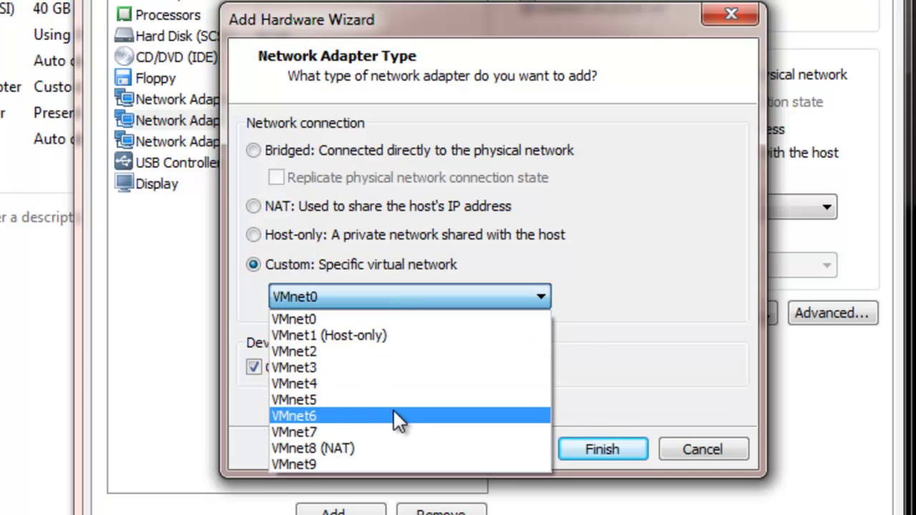
{"action": "left_click", "coordinate": [392, 399]}
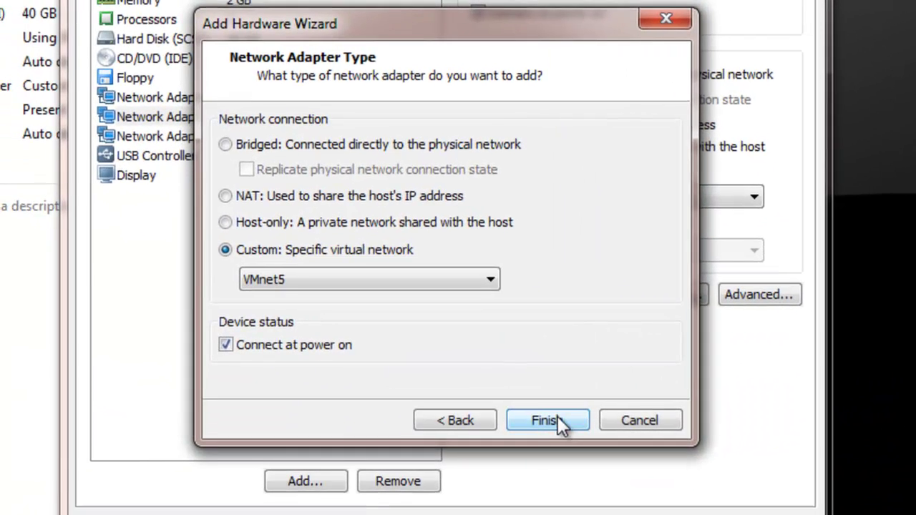
{"action": "left_click", "coordinate": [558, 417]}
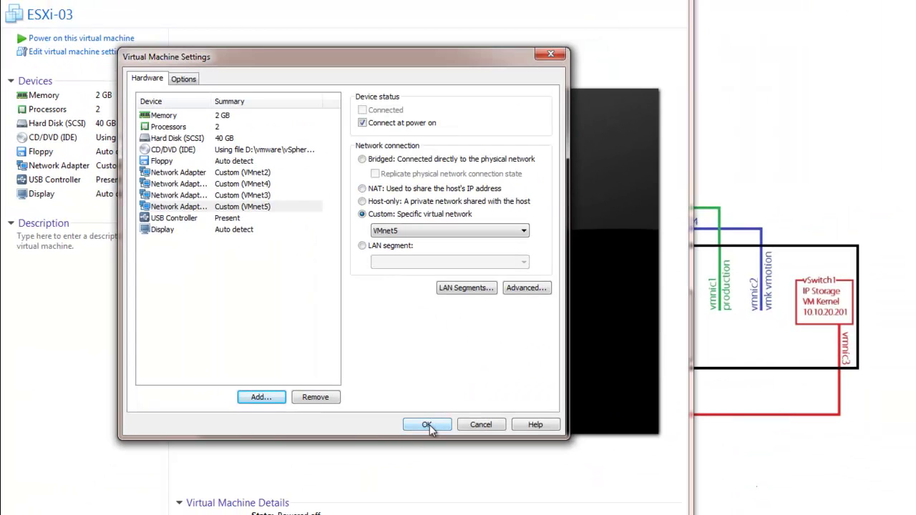
{"action": "left_click", "coordinate": [427, 425]}
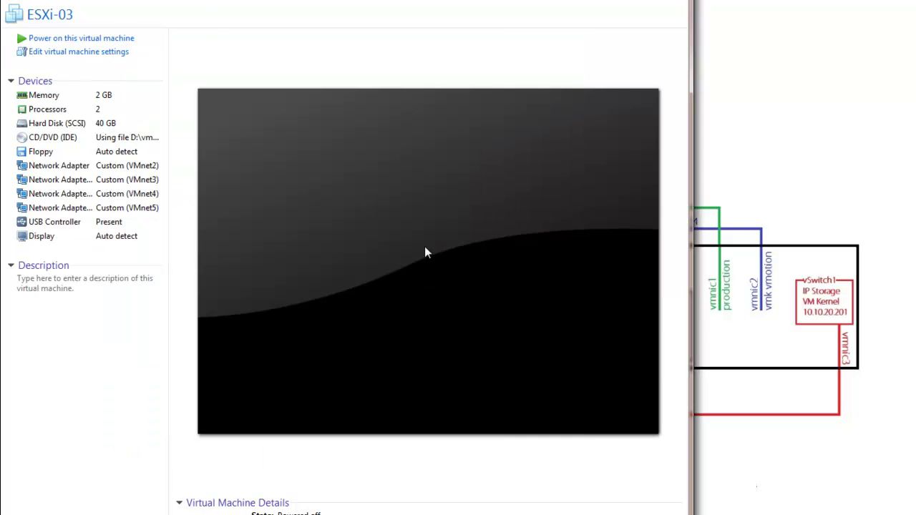
{"action": "left_click", "coordinate": [425, 251]}
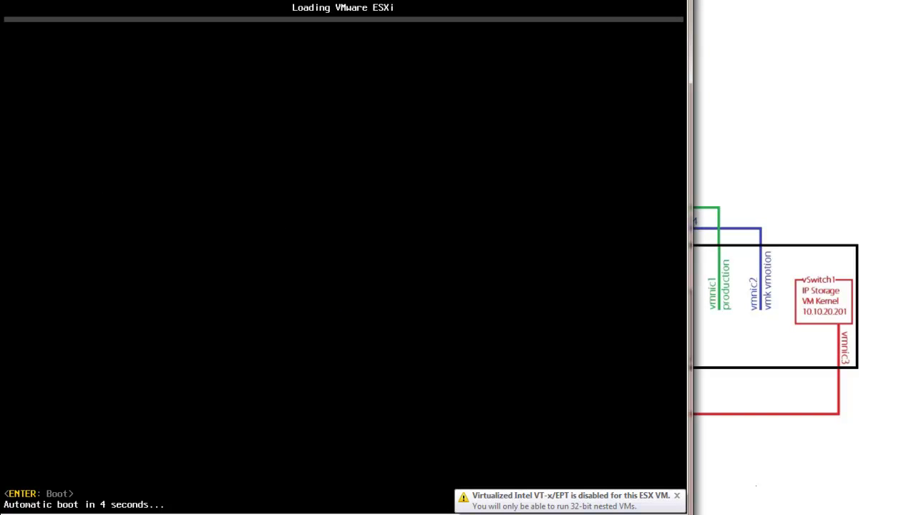
Boot ESXi-03 immediately, then log in to the console with the root password
{"action": "key", "text": "Return"}
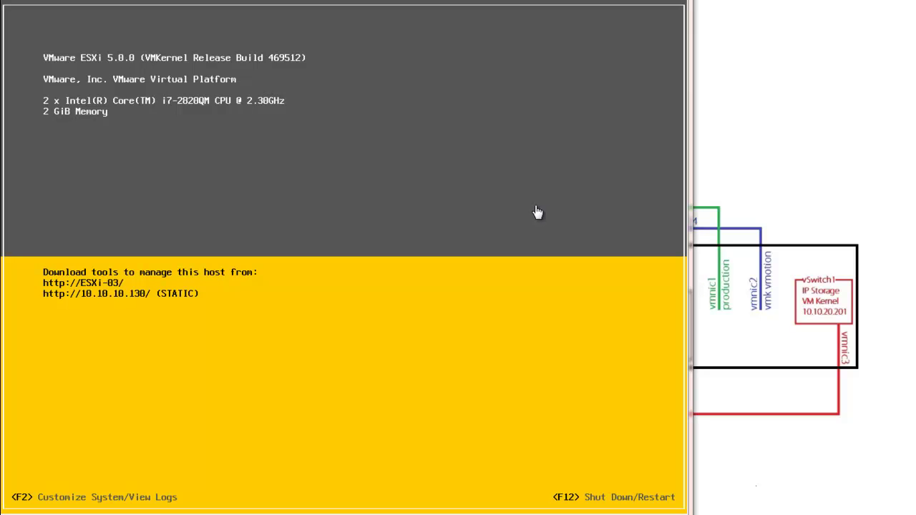
{"action": "left_click", "coordinate": [480, 198]}
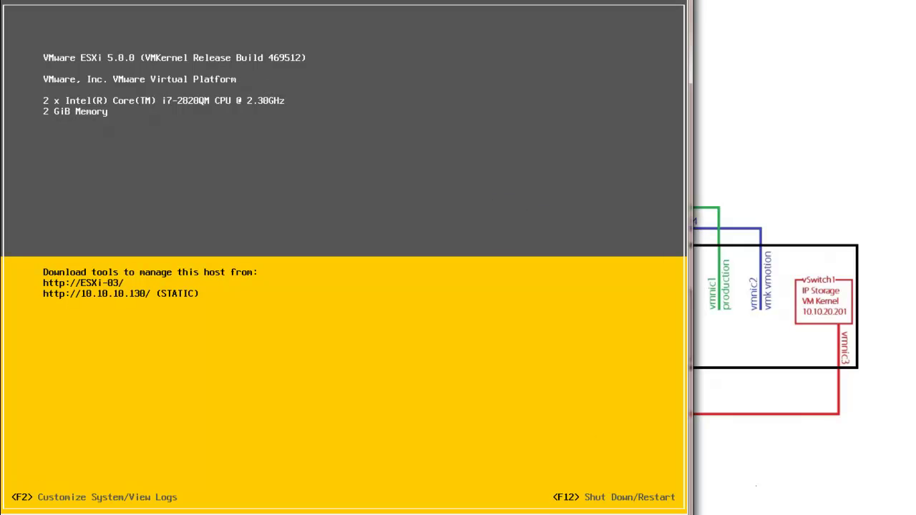
{"action": "key", "text": "F2"}
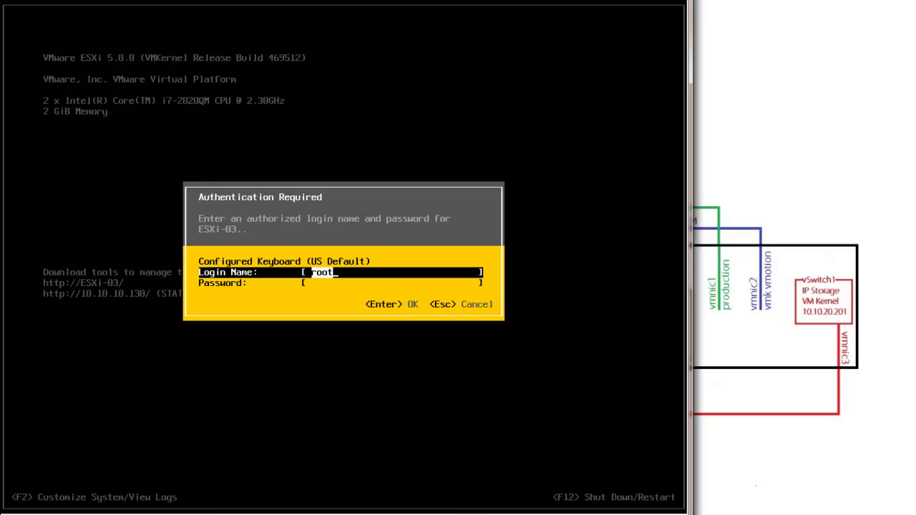
{"action": "key", "text": "Tab"}
{"action": "type", "text": "vmware1"}
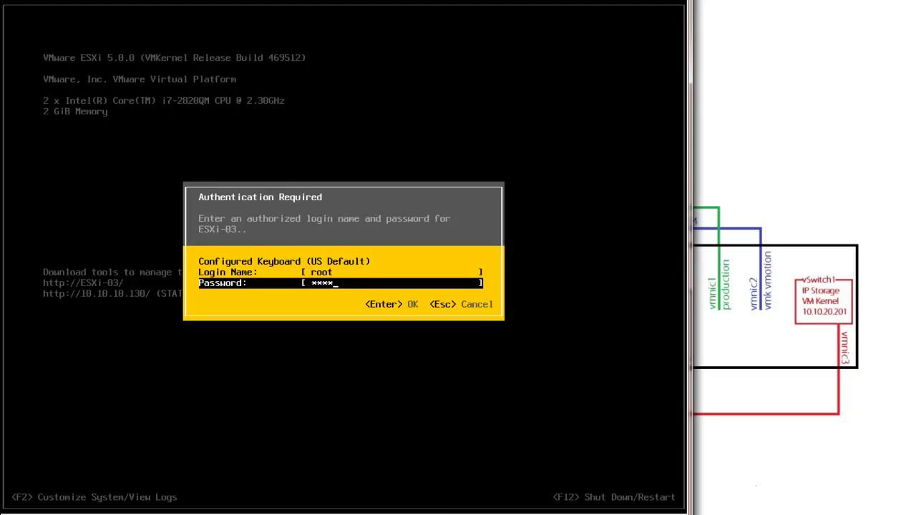
{"action": "type", "text": "!"}
{"action": "key", "text": "Return"}
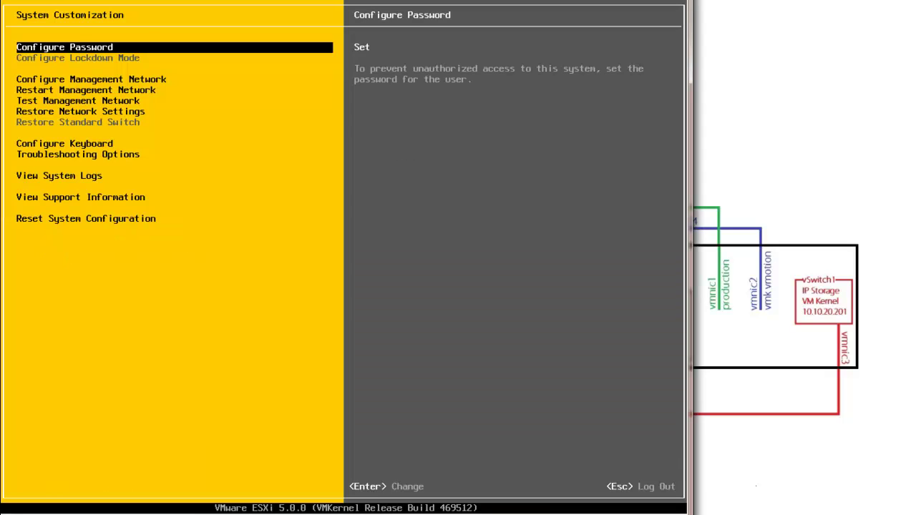
{"action": "key", "text": "Down"}
{"action": "key", "text": "Down"}
Browse Configure Management Network's adapter list, backing out twice without changes
{"action": "key", "text": "Up"}
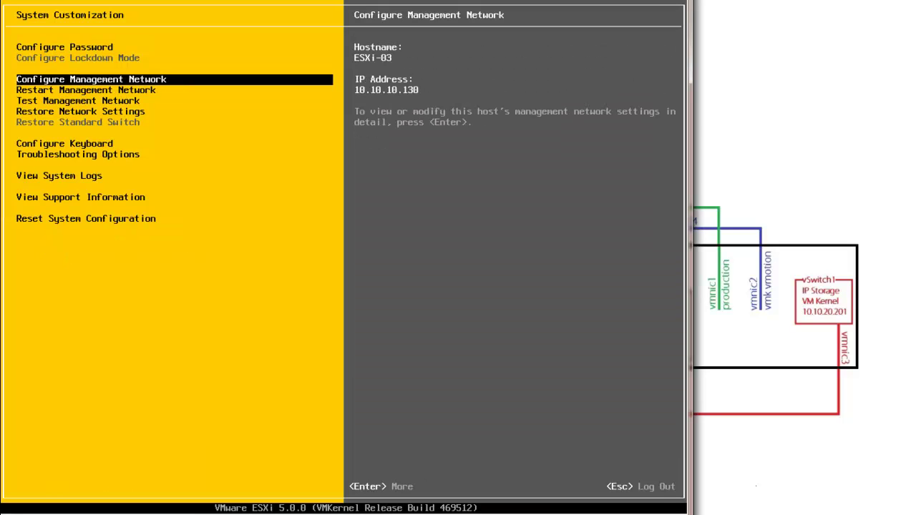
{"action": "key", "text": "Return"}
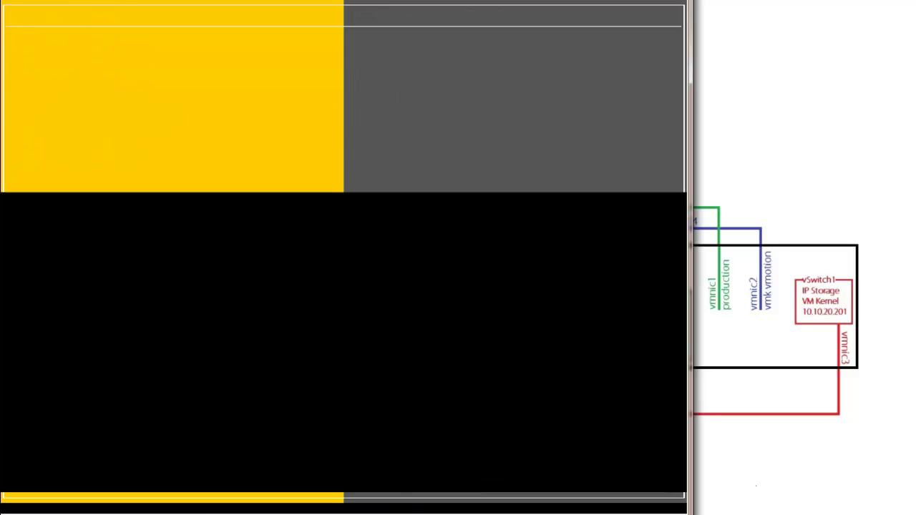
{"action": "key", "text": "Return"}
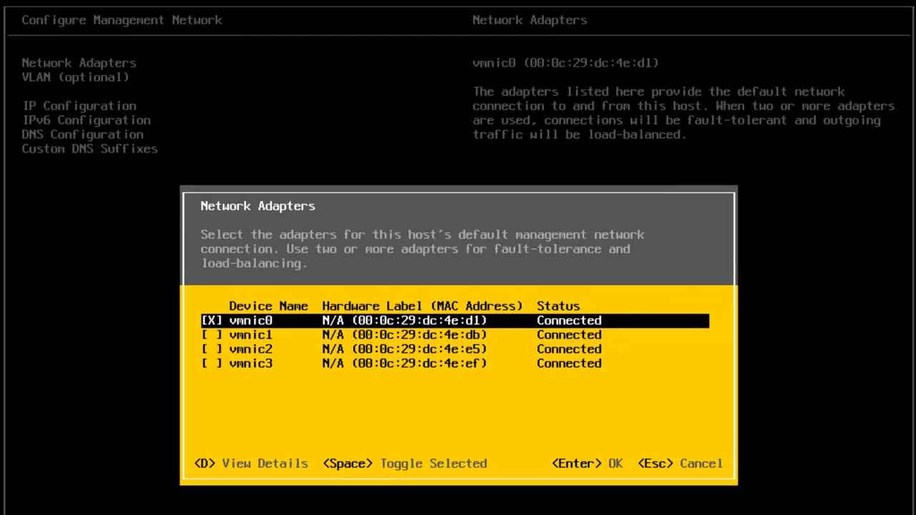
{"action": "key", "text": "Return"}
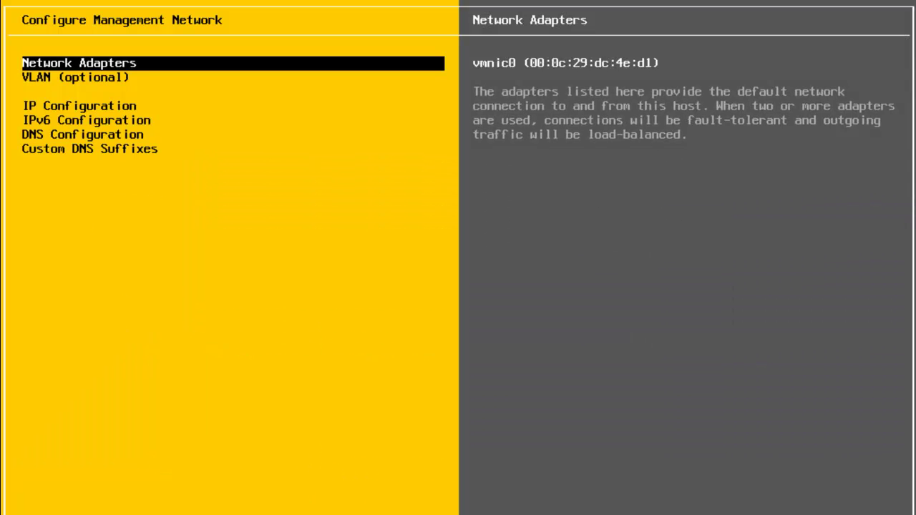
{"action": "key", "text": "Escape"}
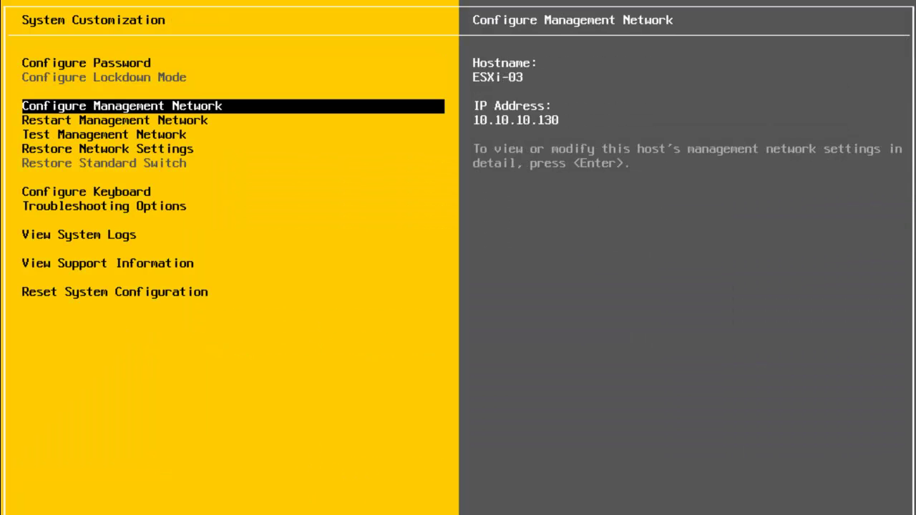
{"action": "key", "text": "Return"}
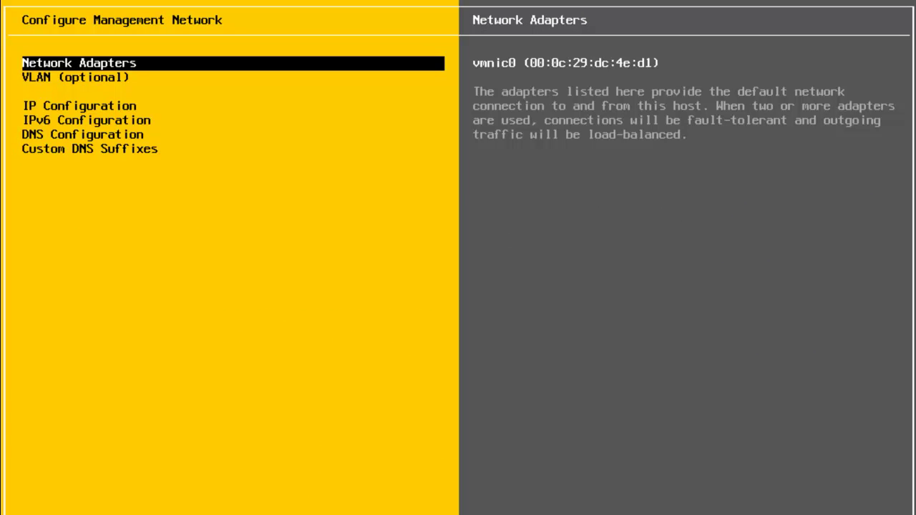
{"action": "key", "text": "Return"}
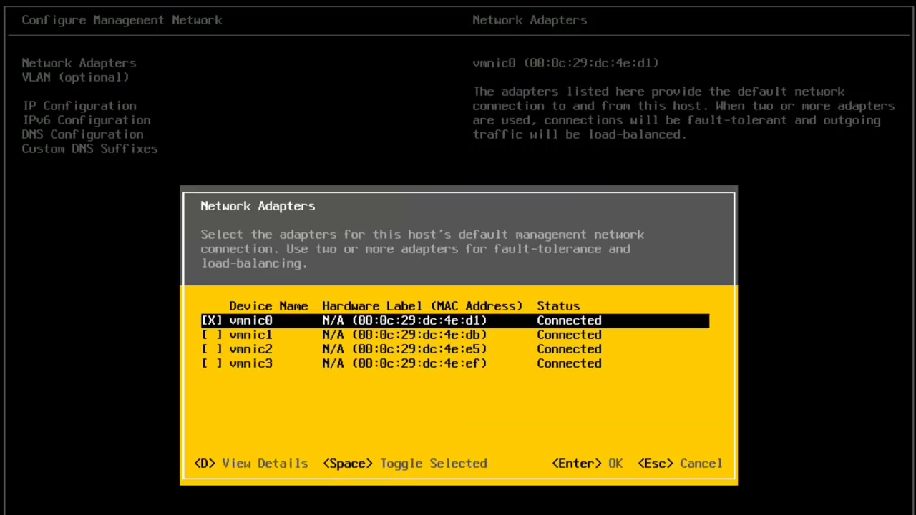
{"action": "key", "text": "Down"}
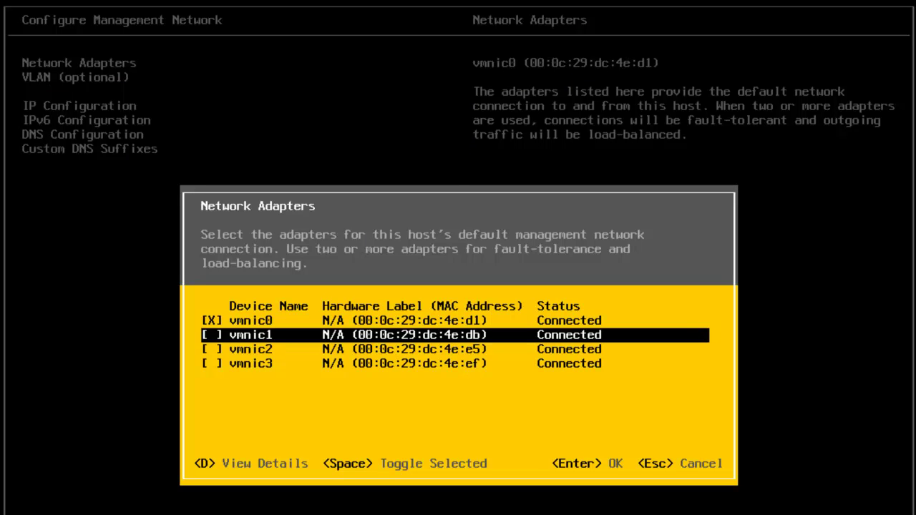
{"action": "key", "text": "Escape"}
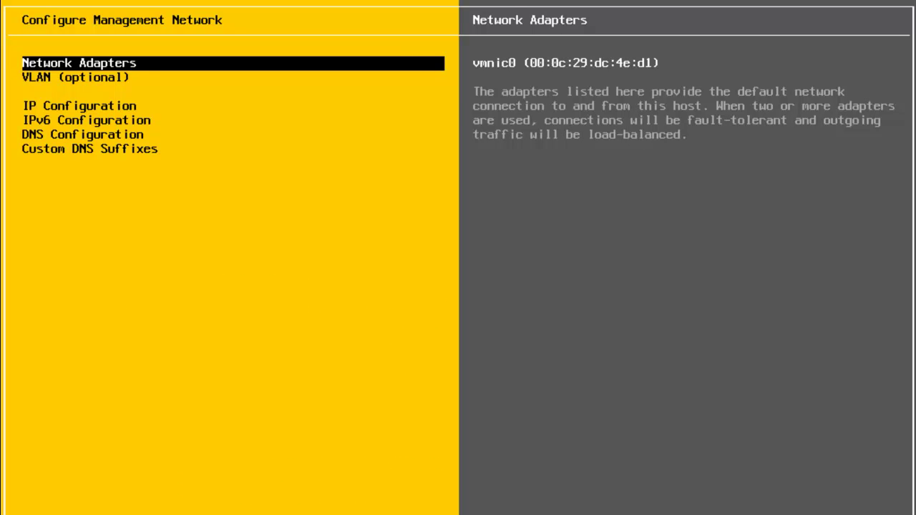
{"action": "key", "text": "Escape"}
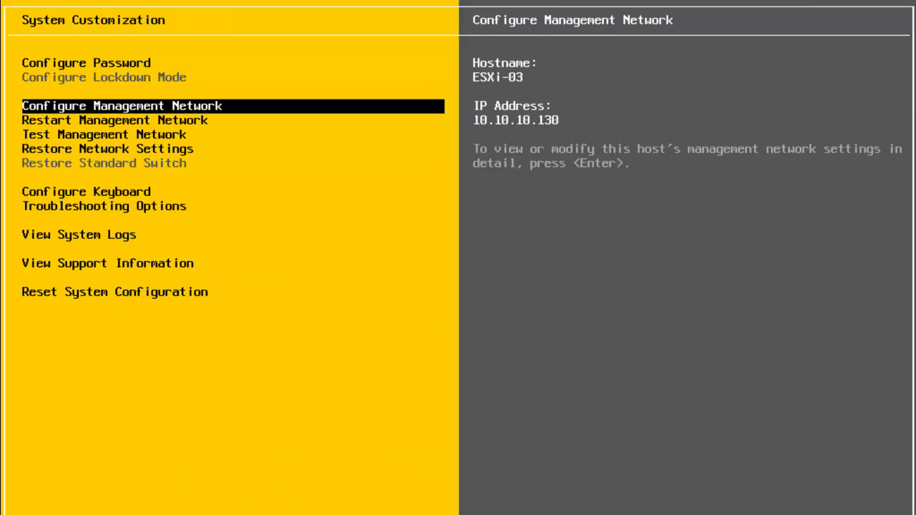
Check vmnic1 as a management network adapter alongside vmnic0
{"action": "key", "text": "Return"}
{"action": "key", "text": "Return"}
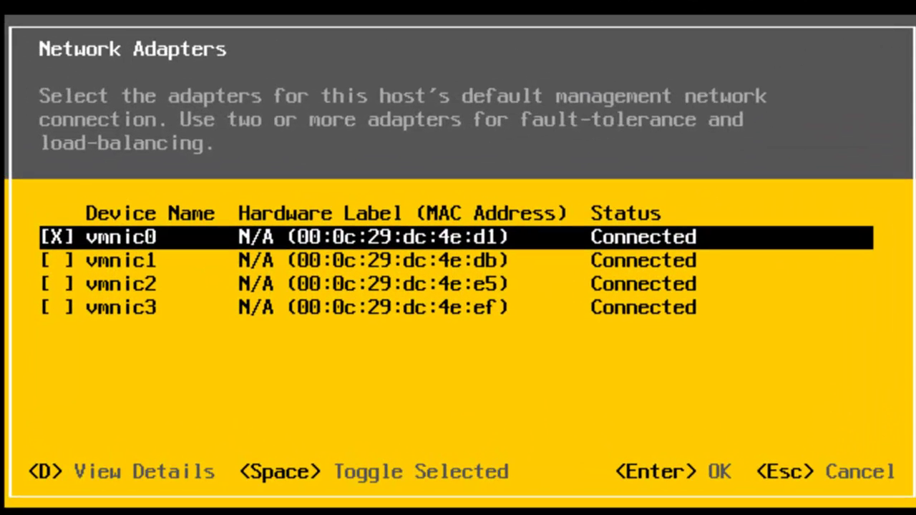
{"action": "key", "text": "Down"}
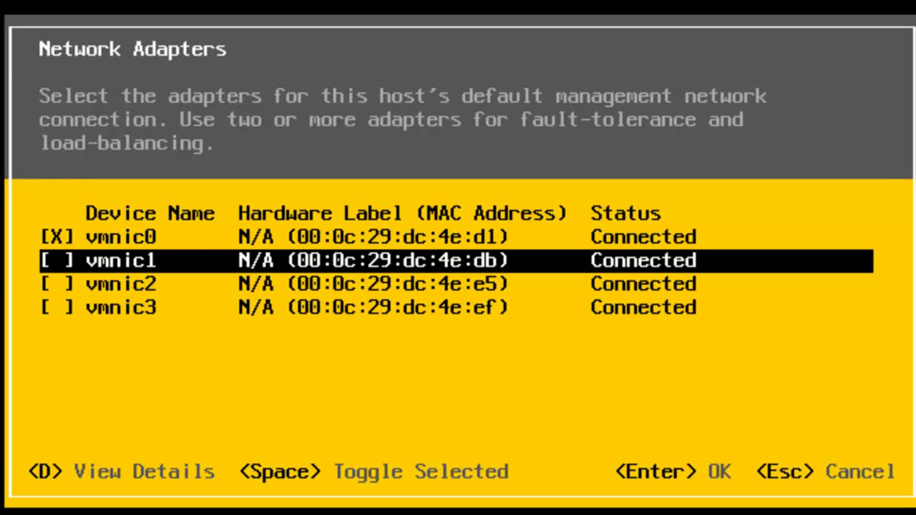
{"action": "key", "text": "space"}
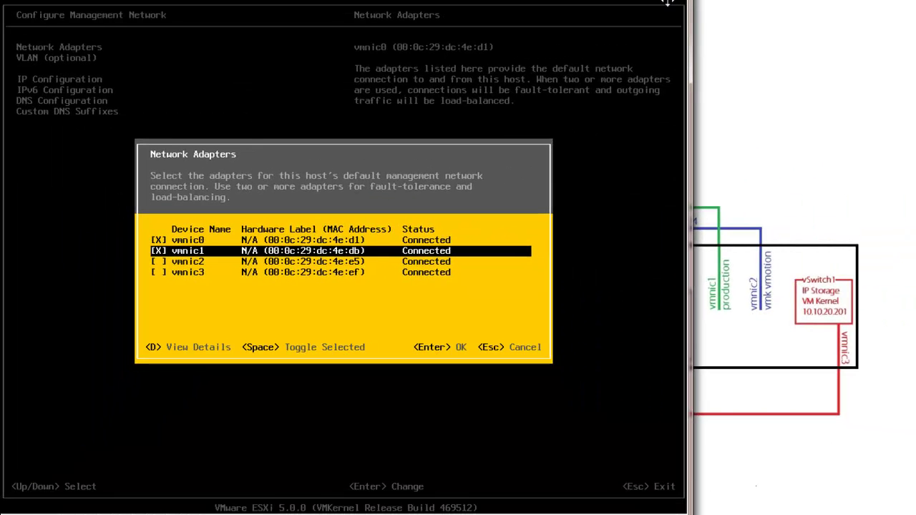